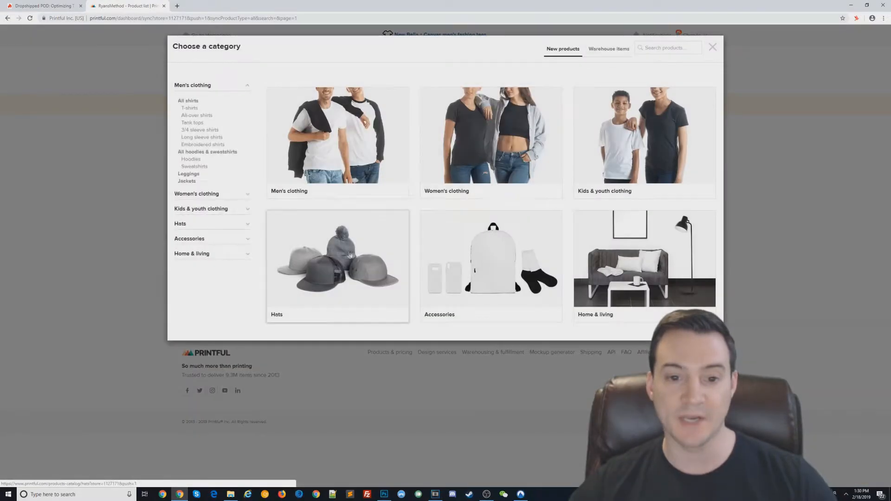
Step: Choose the Yupoong 6007 Five-Panel Flat Bill Cap from the snapback hats as the product to design
left_click(341, 257)
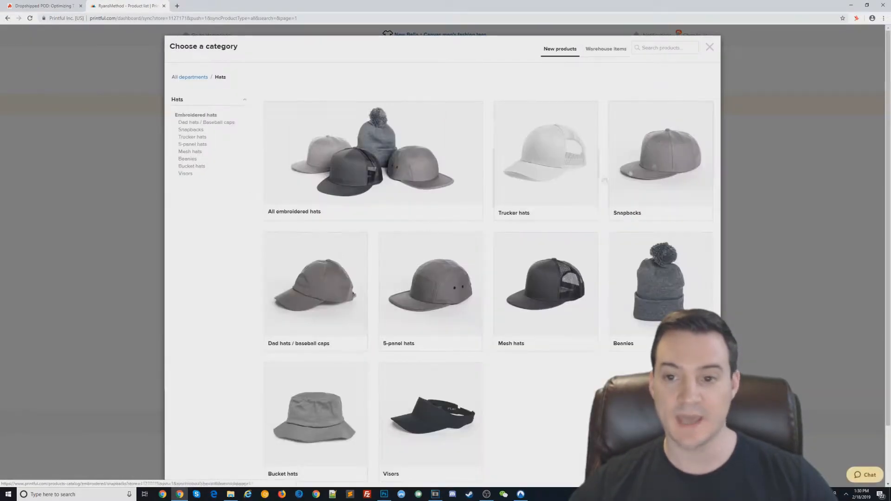
left_click(686, 149)
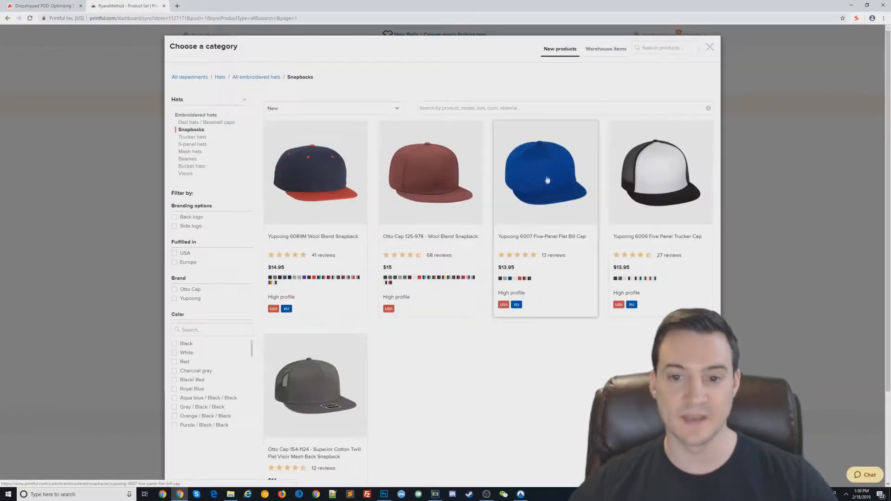
left_click(542, 182)
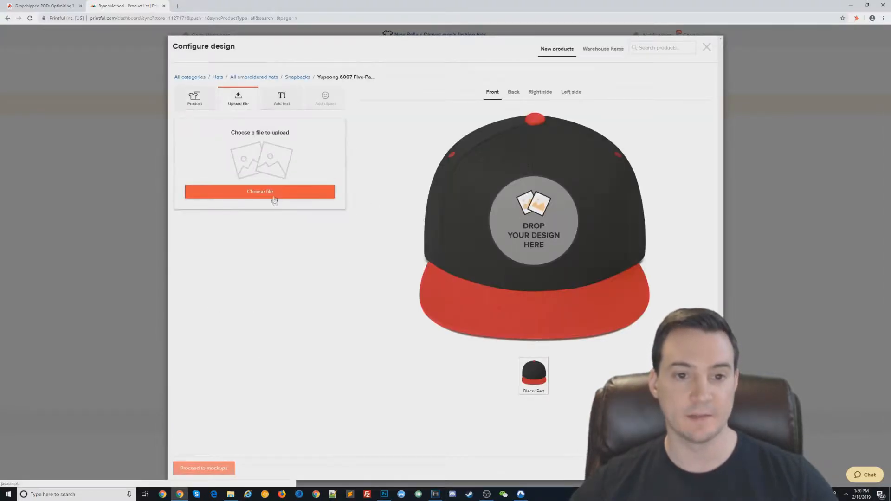
Step: Upload hug-dealer.png from the Desktop to the store's file library and place it on the front of the cap
left_click(277, 195)
left_click(561, 96)
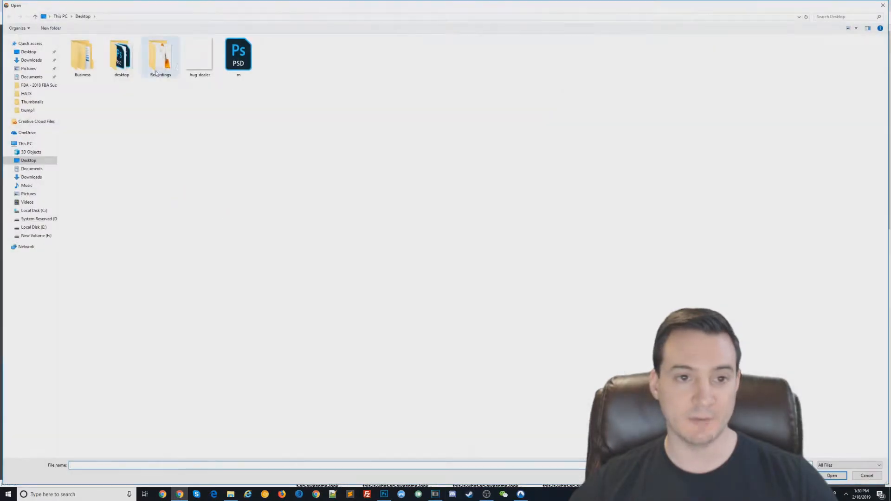
left_click(201, 62)
double_click(200, 63)
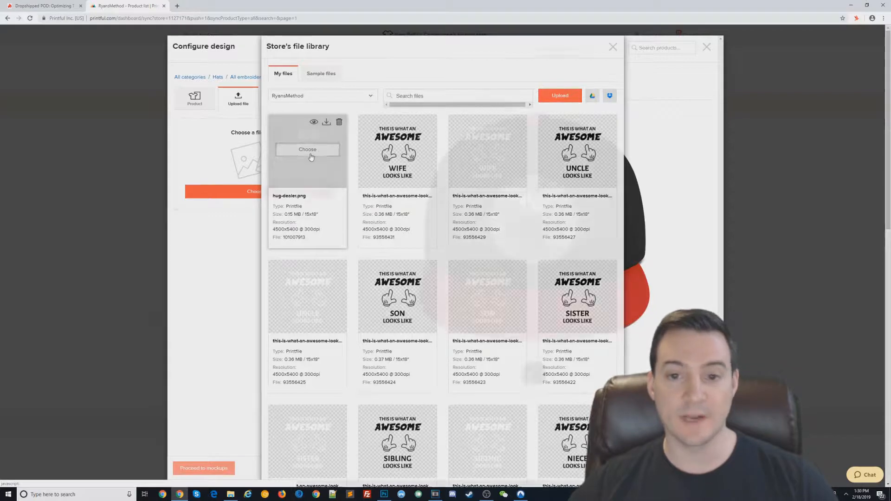
left_click(308, 149)
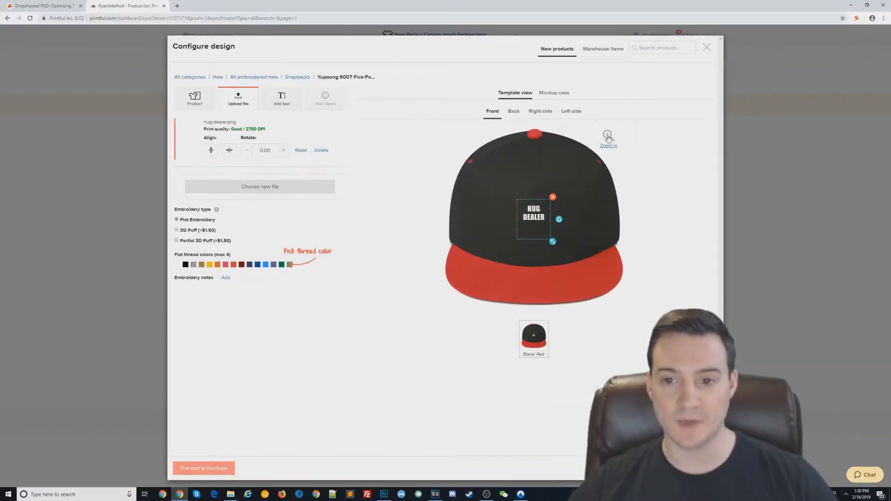
Step: Enlarge and centre the HUG DEALER design on the front of the cap, and remove it from the cap
left_click(608, 136)
left_click_drag(475, 285, 573, 400)
left_click_drag(445, 244, 444, 277)
left_click_drag(529, 388, 526, 385)
left_click_drag(466, 240, 465, 239)
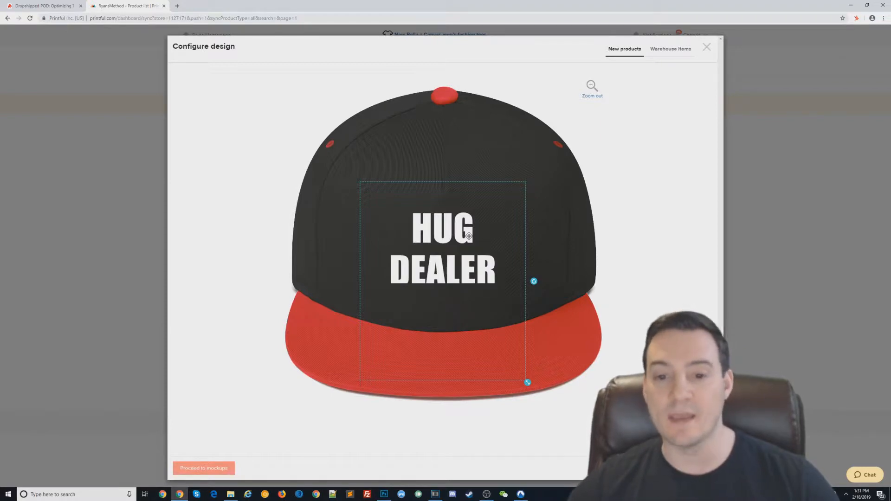
mouse_move(528, 383)
left_mouse_down()
mouse_move(522, 369)
mouse_move(527, 381)
left_mouse_up()
left_click_drag(472, 276, 472, 275)
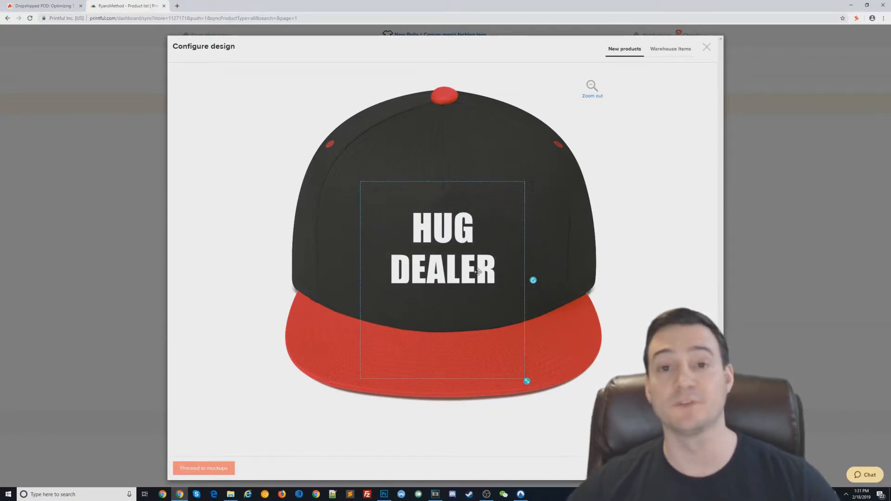
left_click(593, 87)
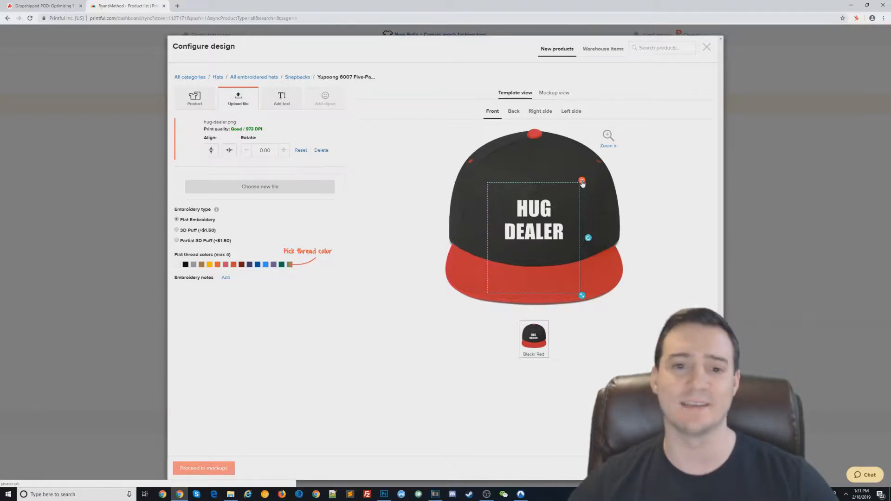
left_click(582, 181)
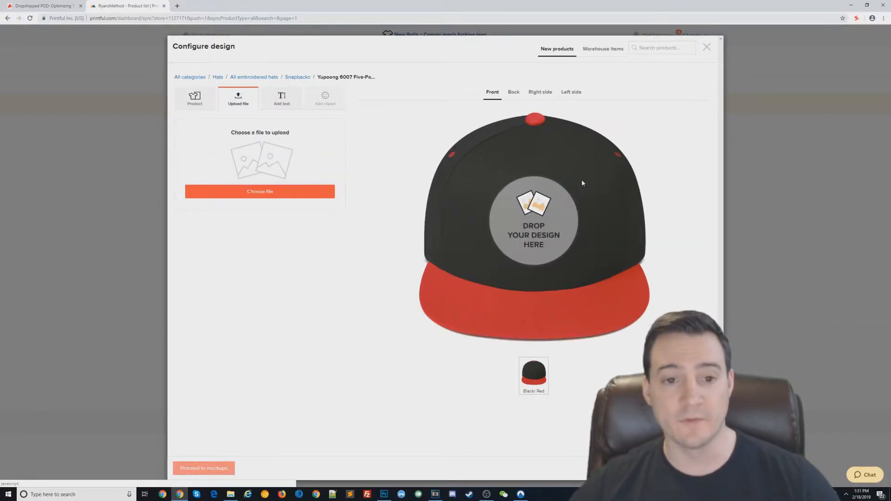
Step: Switch to Photoshop and merge the HUG DEALER text layer, Layer 1 and the Background of m.psd into one layer
left_click(384, 495)
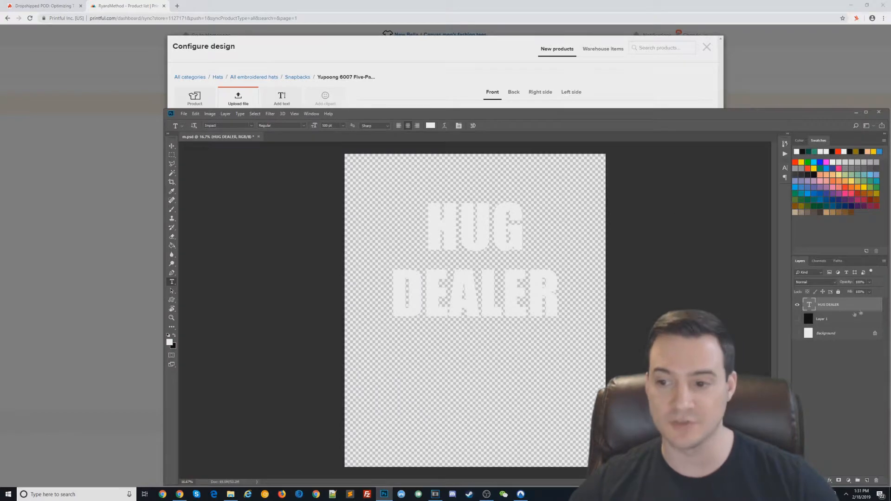
left_click(821, 335, "shift")
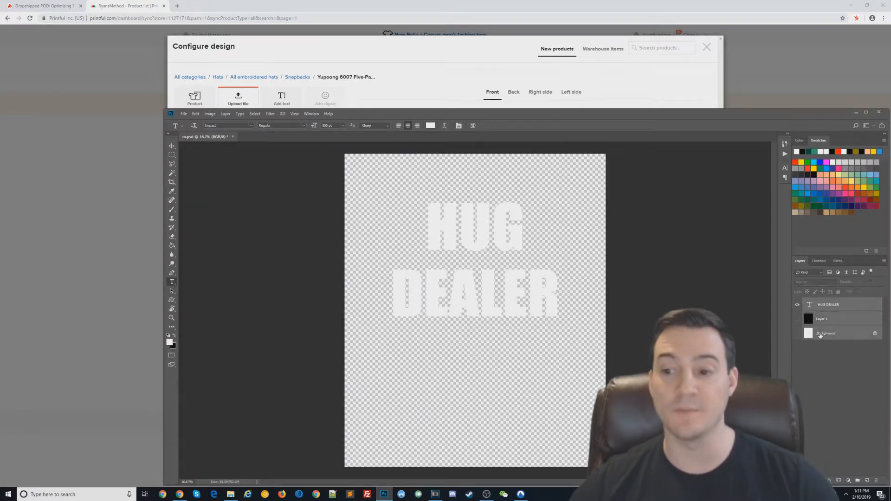
left_click(829, 310)
left_click(826, 334, "shift")
right_click(826, 335)
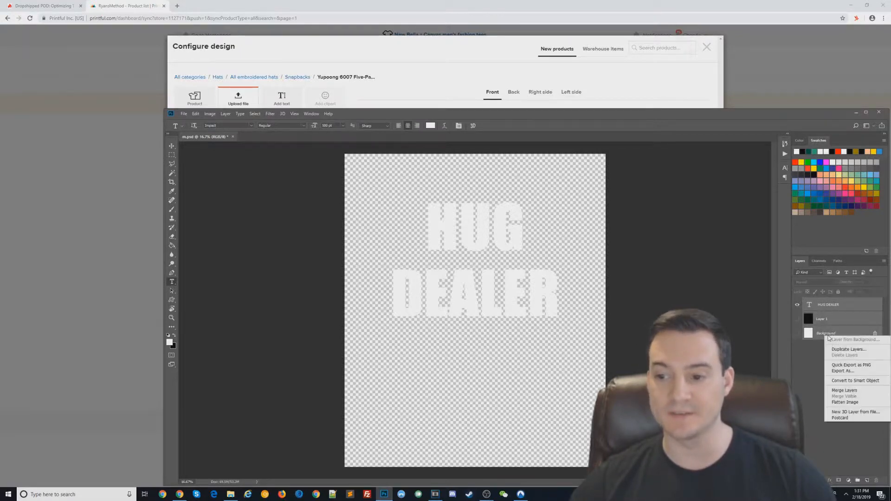
left_click(855, 391)
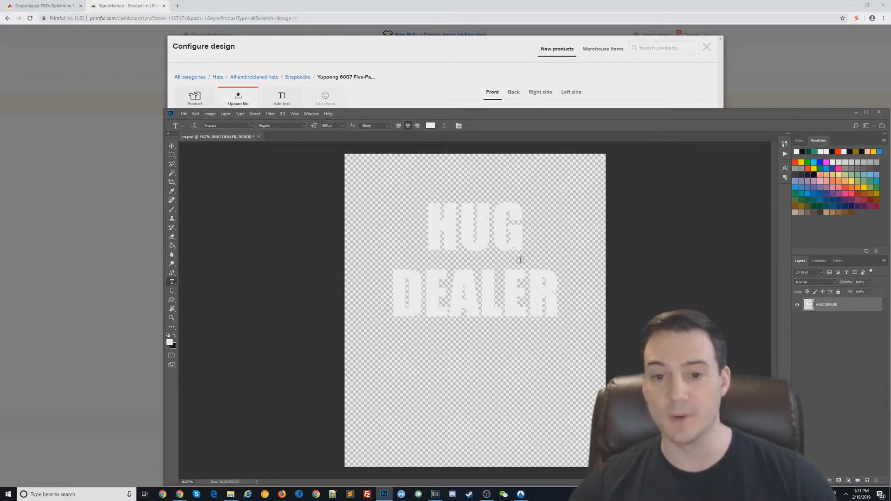
Step: Paste the HUG DEALER lettering into a new 2830 x 1970 px, 300 ppi document and hide its white background layer
left_click(172, 146)
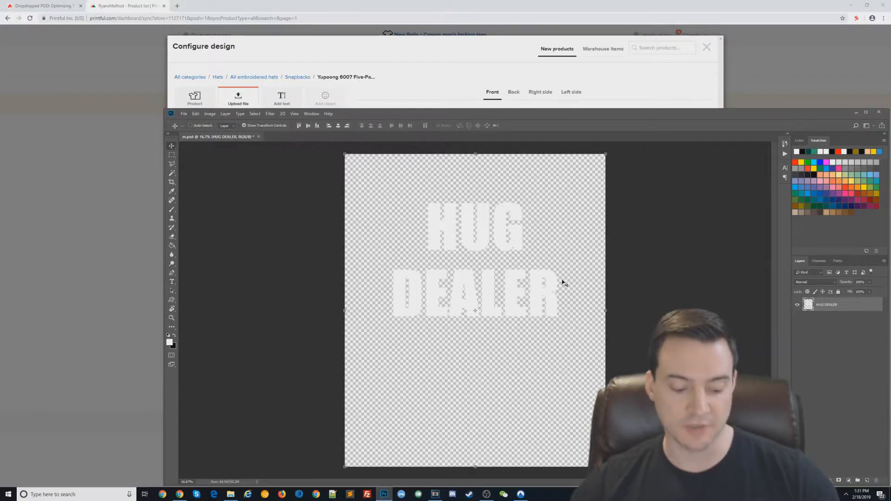
left_click(184, 113)
left_click(189, 121)
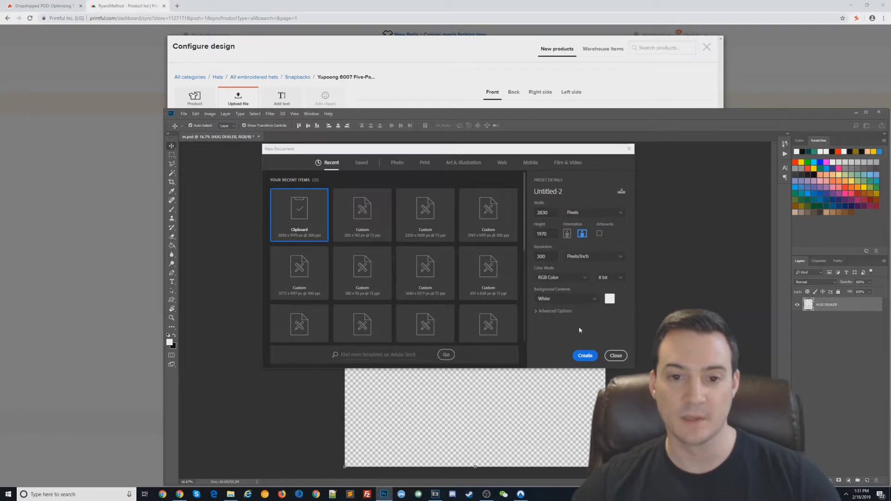
left_click(585, 356)
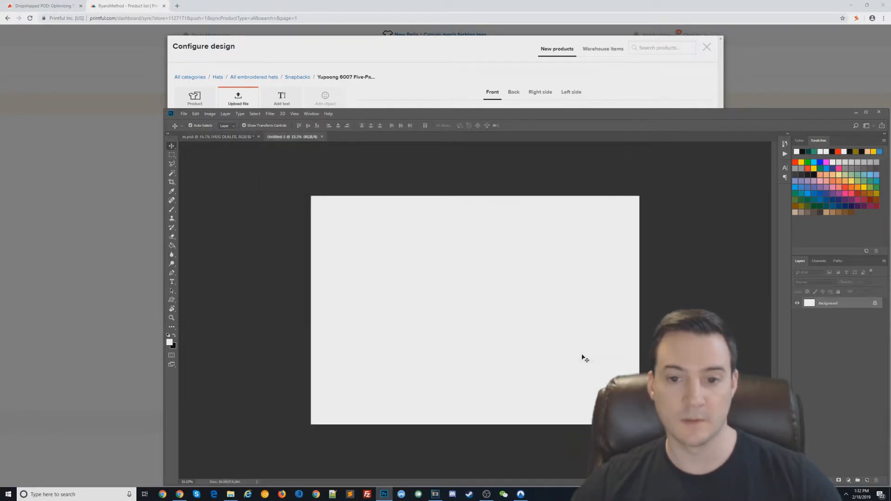
key("ctrl+v")
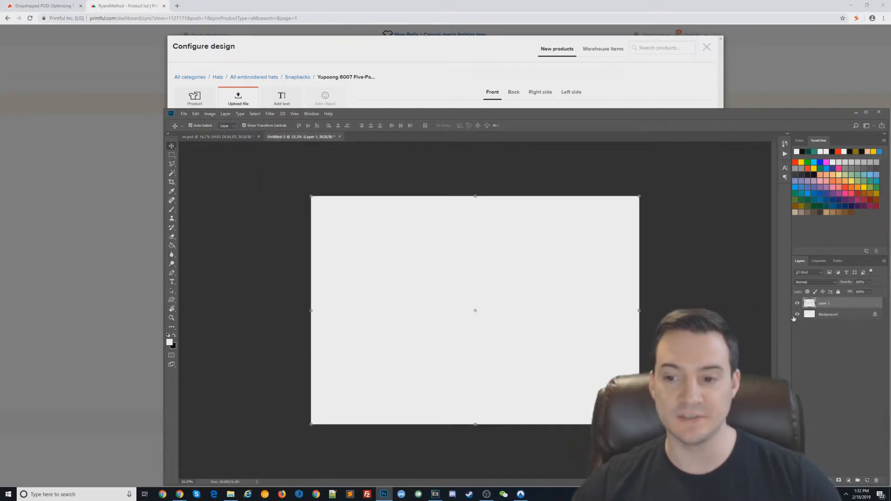
left_click(797, 316)
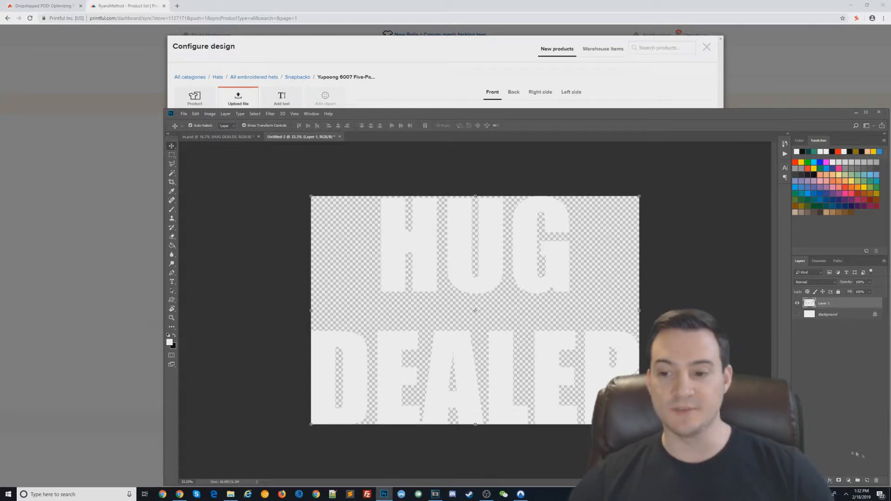
Step: Add a black-filled layer beneath the lettering to preview the cropped artwork, and hide that layer
left_click(866, 482, "ctrl")
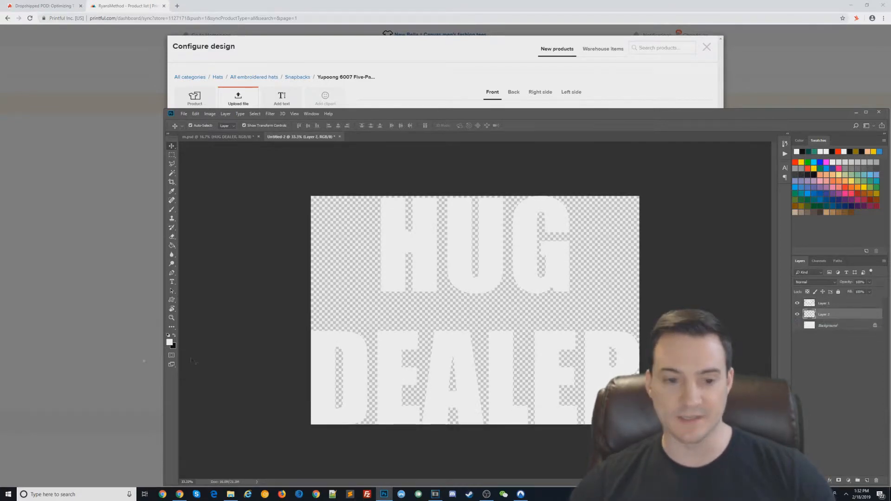
left_click(175, 336)
left_click(172, 246)
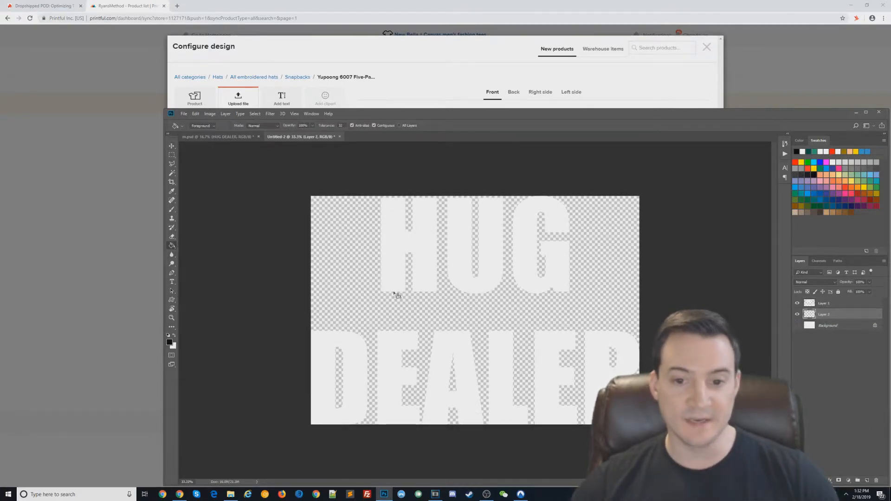
left_click(395, 295)
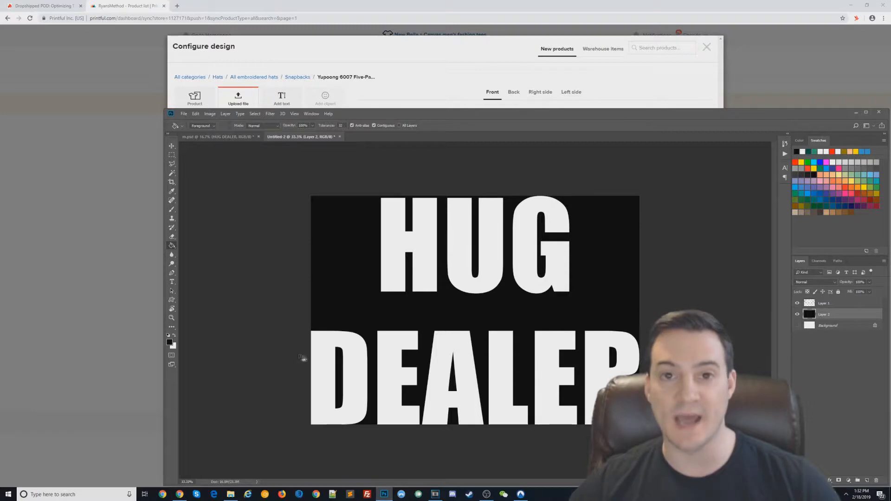
left_click(797, 315)
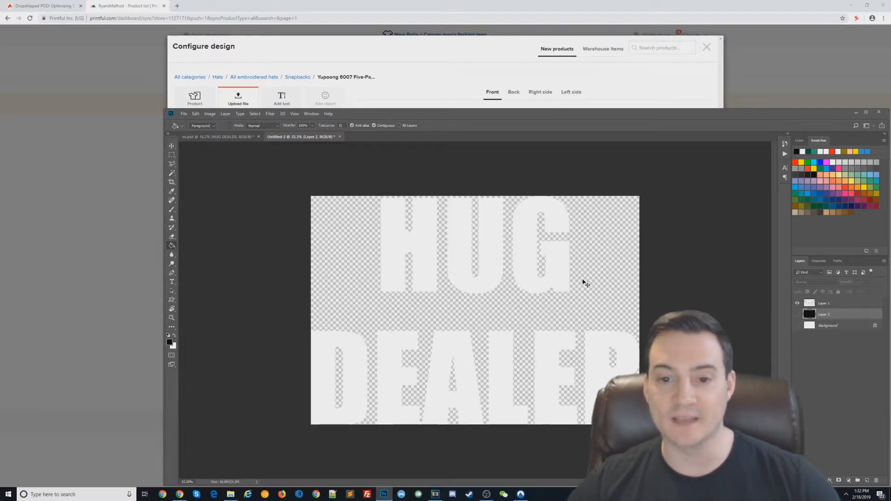
Step: Save the cropped artwork to the Desktop as a PNG named hug-dealer-hat
key("ctrl+shift+s")
left_click(87, 421)
left_click(87, 393)
left_click(207, 64)
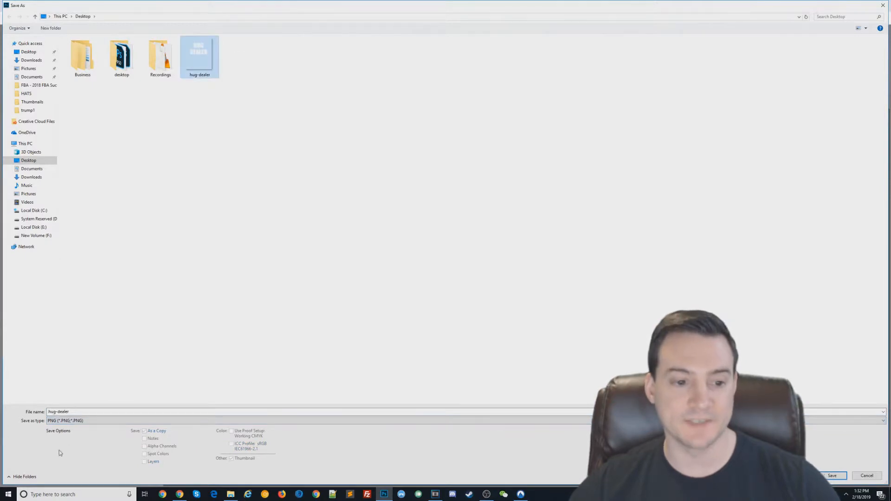
left_click(82, 411)
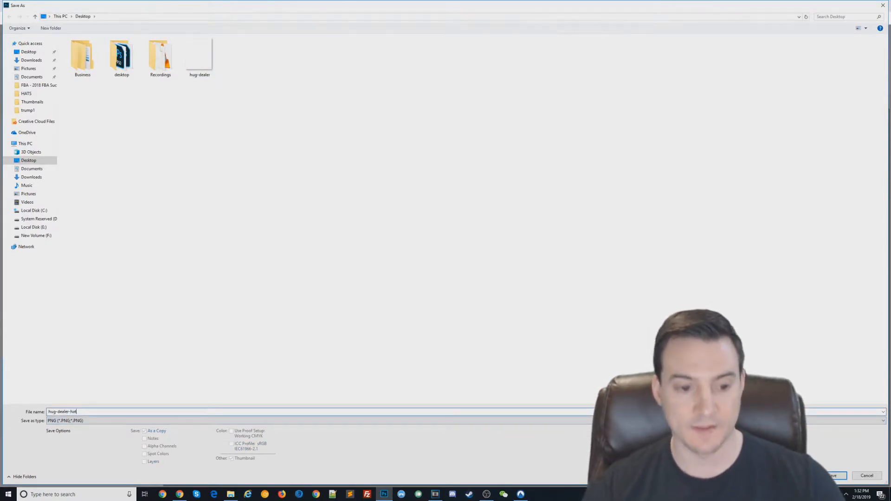
key("Return")
key("Return")
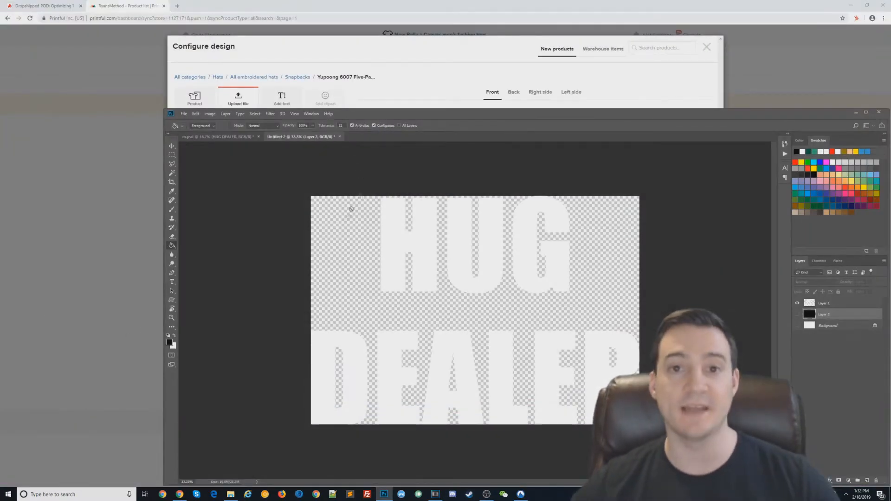
Step: Switch back to Printful in Chrome, upload hug-dealer-hat.png and place it on the front of the cap
left_click(411, 64)
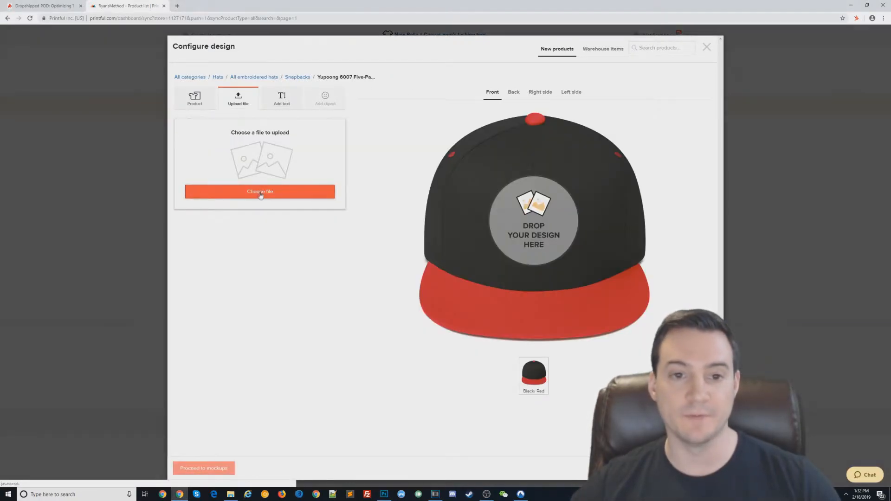
left_click(260, 195)
left_click(569, 95)
double_click(239, 56)
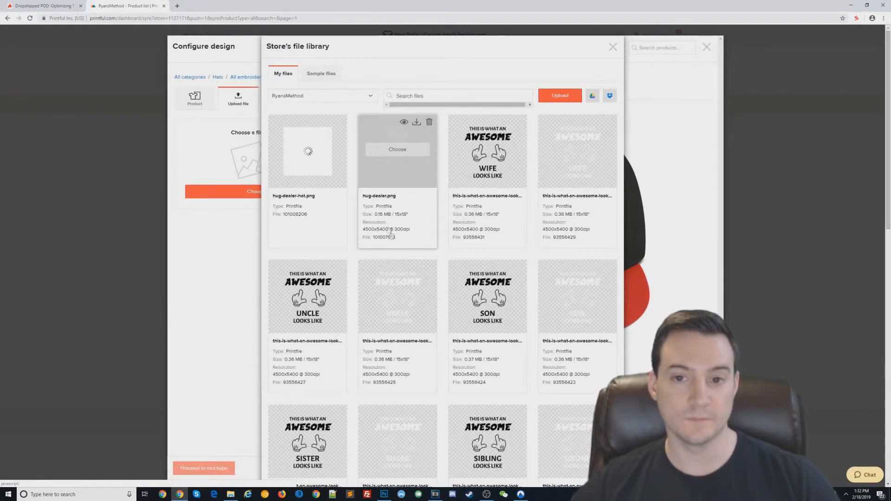
left_click(308, 149)
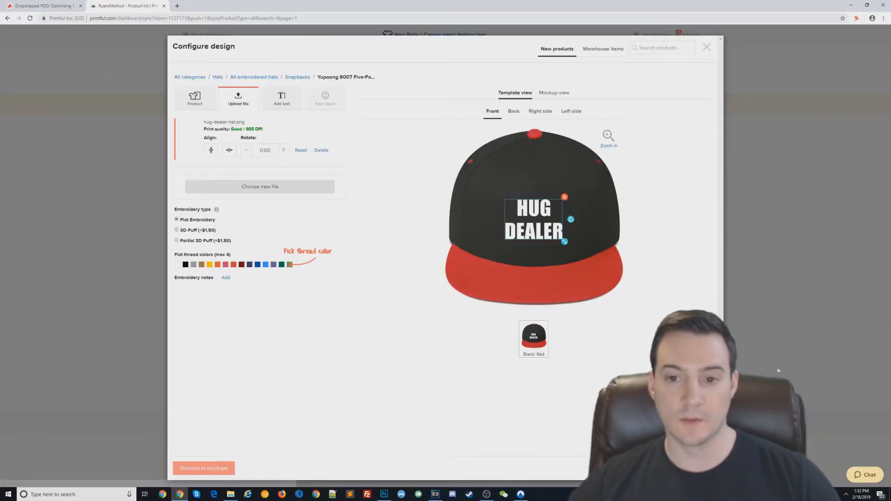
Step: Fine-tune the size of the HUG DEALER design within the printable area on the front of the cap
left_click(609, 137)
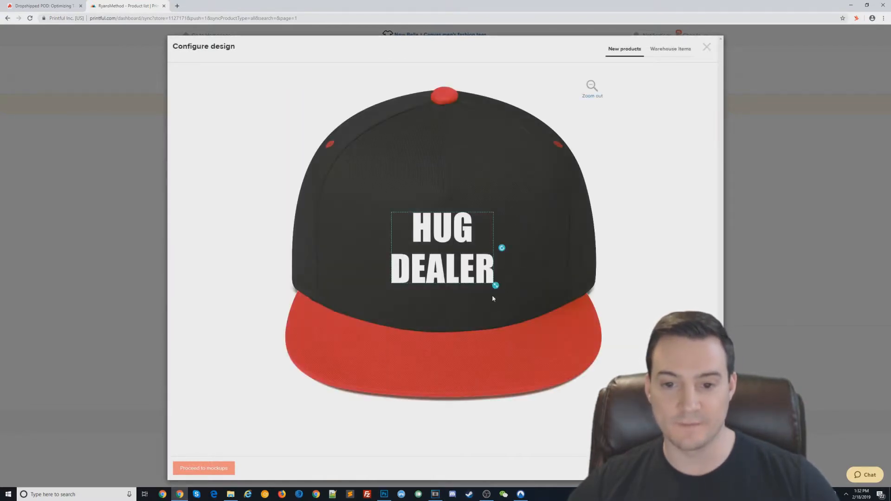
left_click_drag(496, 286, 496, 285)
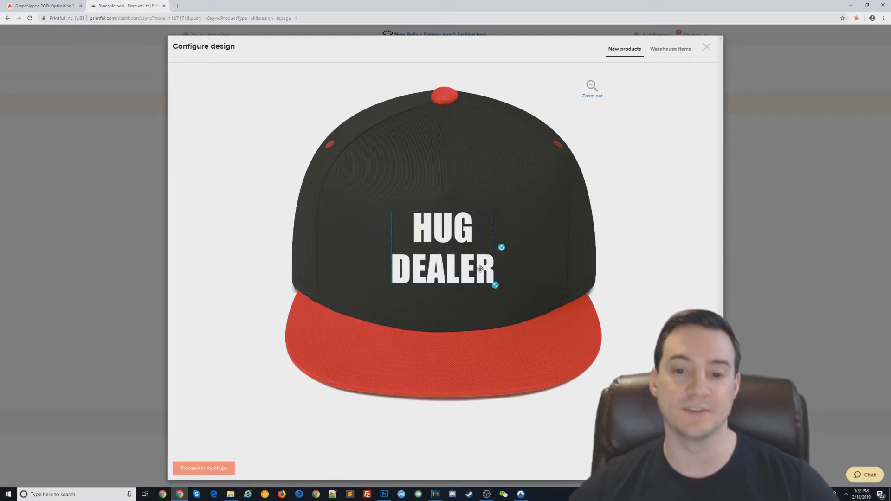
left_click_drag(495, 285, 494, 284)
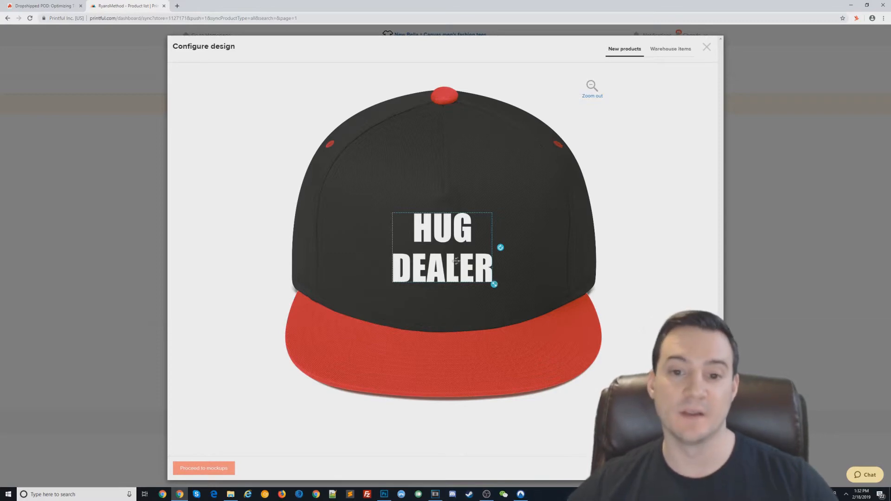
left_click_drag(494, 284, 495, 285)
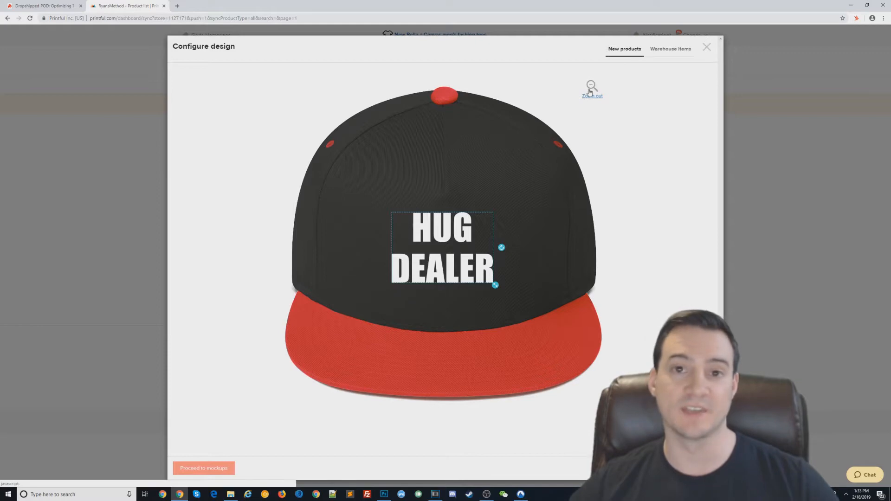
left_click(591, 91)
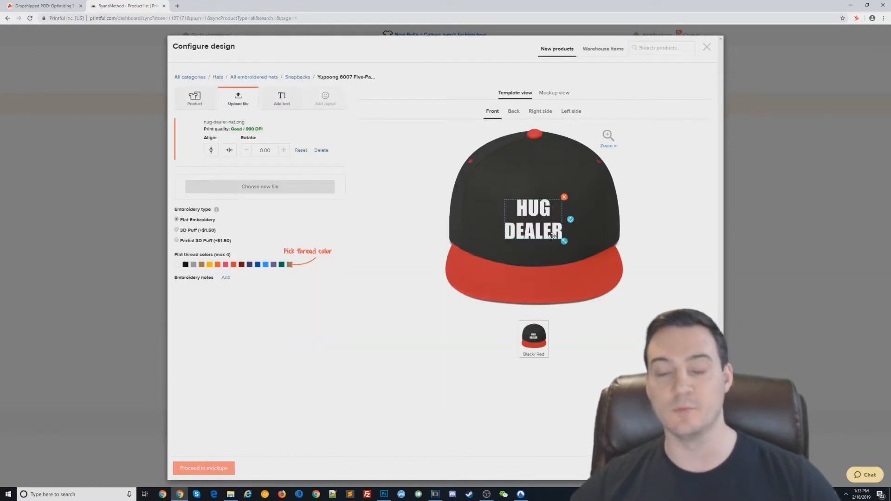
Step: Browse all embroidered hats and choose the Yupoong 6245CM Unstructured Classic Dad Cap
left_click(288, 78)
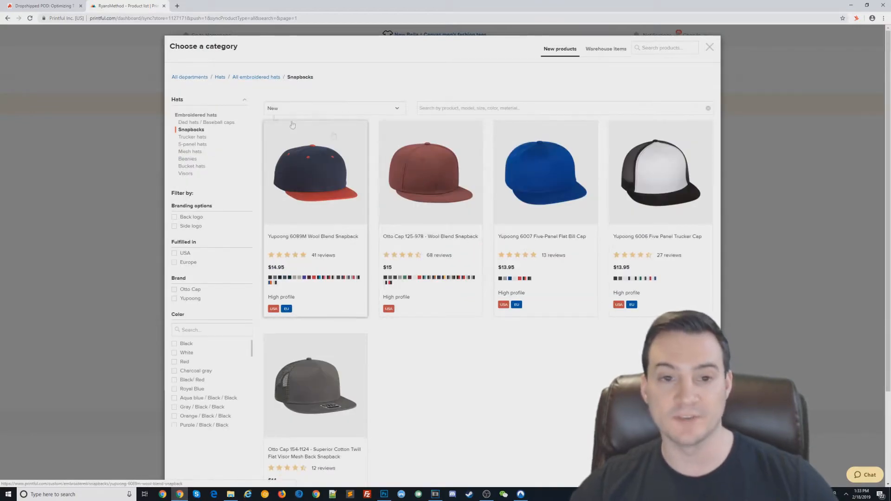
left_click(249, 82)
scroll(510, 227, "down", 3)
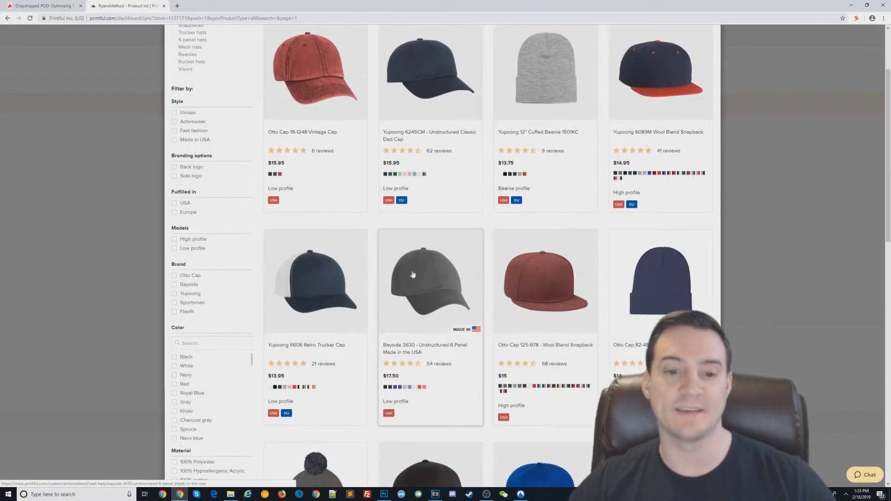
scroll(430, 273, "down", 3)
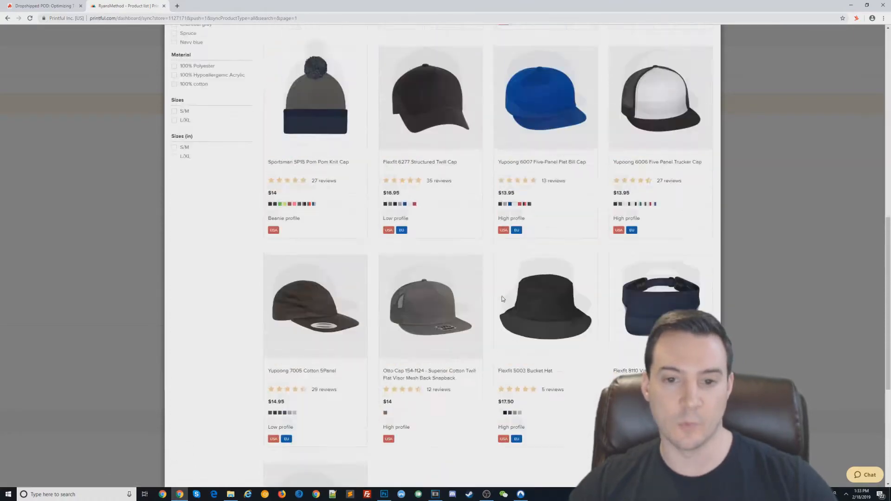
scroll(502, 296, "up", 6)
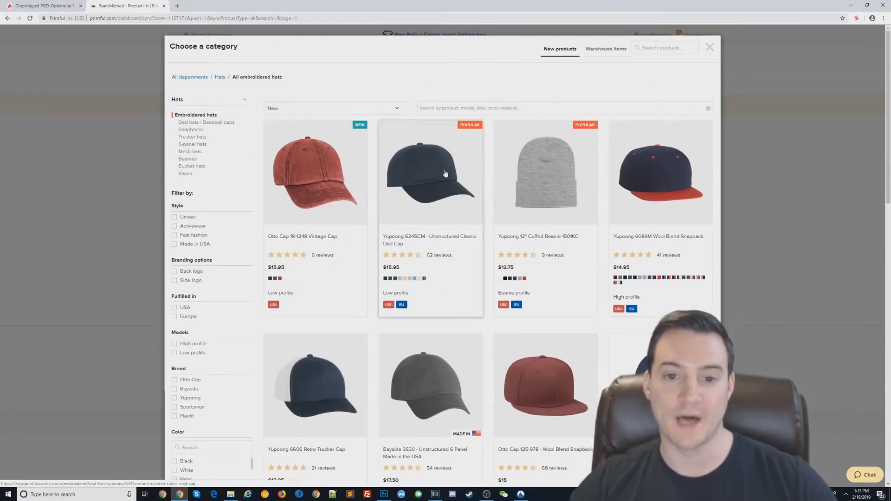
left_click(461, 254)
Step: Place hug-dealer-hat.png from the file library on the front of the dad cap and slightly enlarge the design
left_click(238, 98)
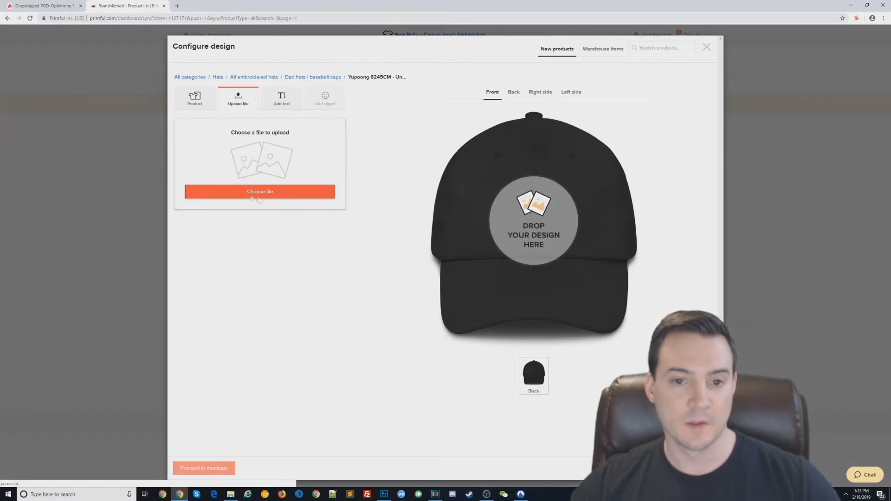
left_click(260, 192)
left_click(308, 154)
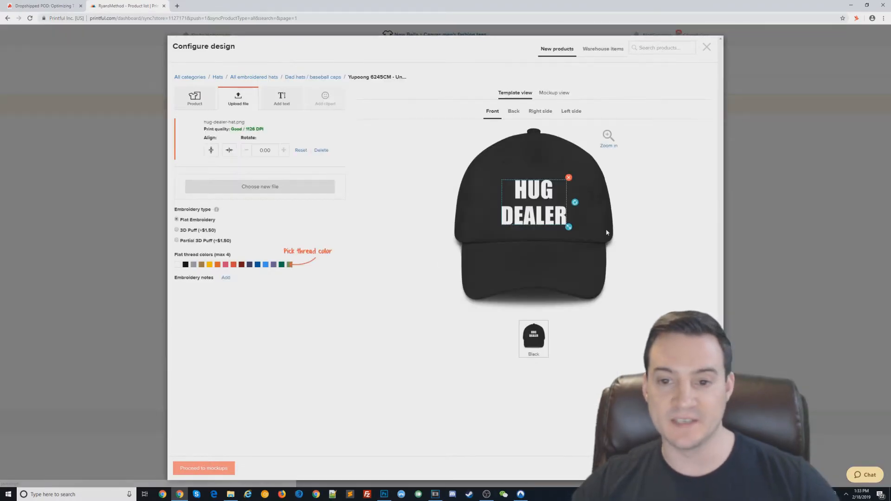
left_click(608, 139)
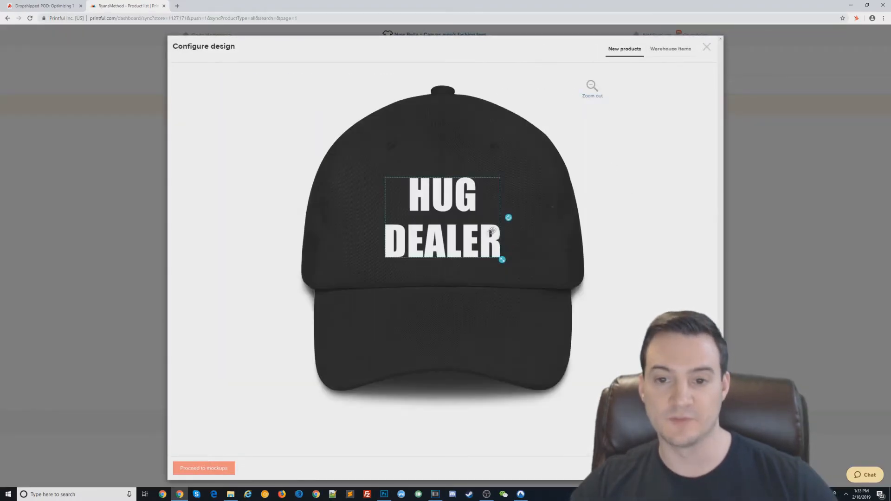
left_click_drag(502, 259, 501, 262)
left_click(593, 87)
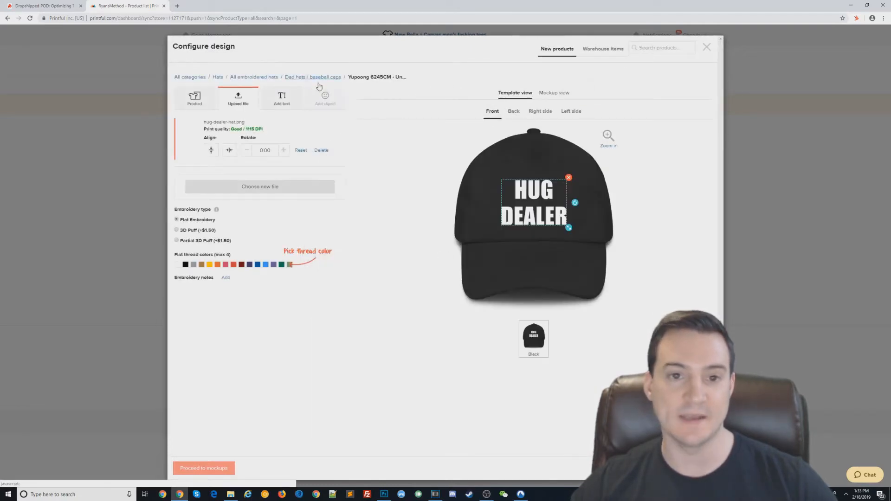
Step: Choose the Otto Cap 82-480 Knit Beanie 12" from the embroidered hats and place hug-dealer-hat.png on its front
left_click(254, 77)
scroll(690, 228, "down", 5)
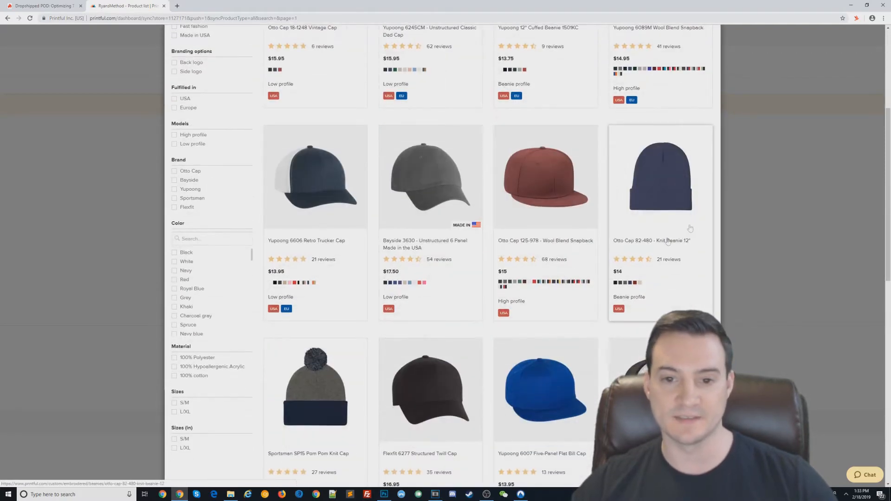
left_click(662, 189)
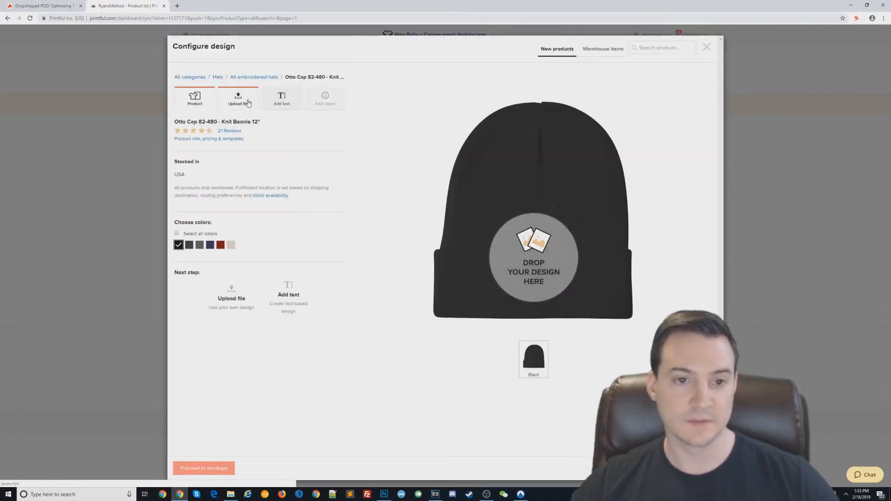
left_click(248, 103)
left_click(267, 191)
left_click(332, 150)
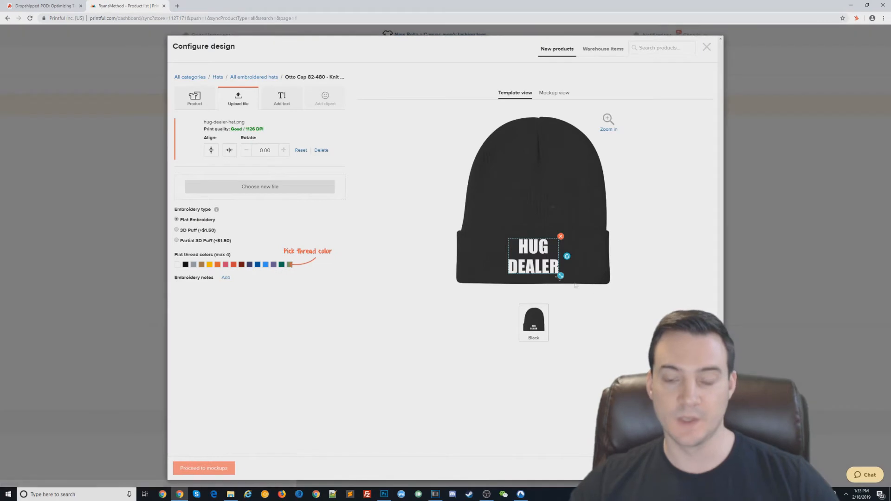
Step: Open the store's file library from the beanie design and try to search the files for "digitized"
left_click(264, 191)
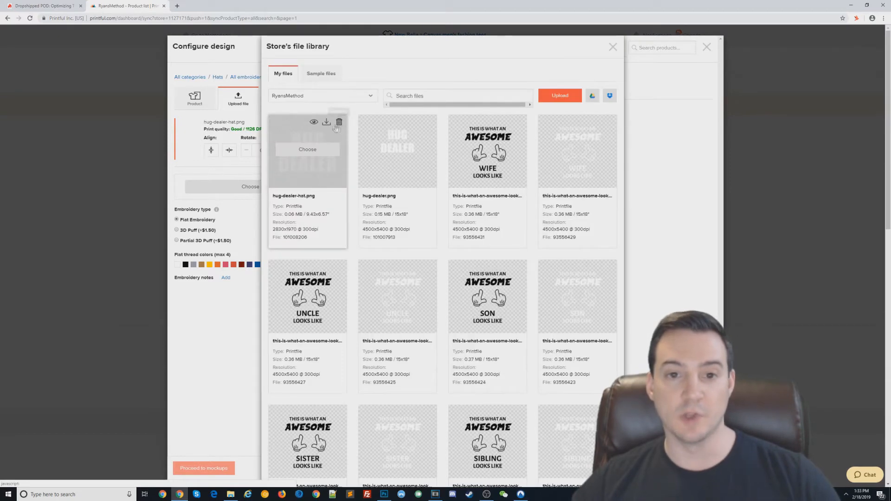
mouse_move(423, 156)
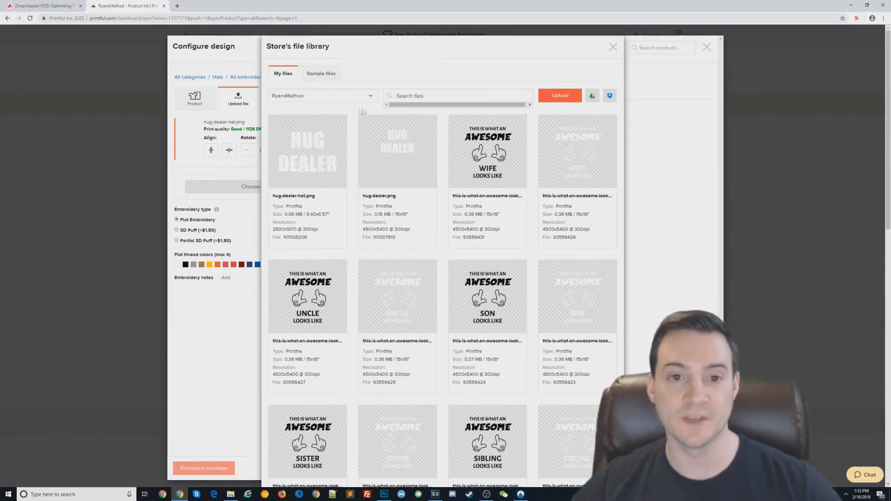
mouse_move(341, 208)
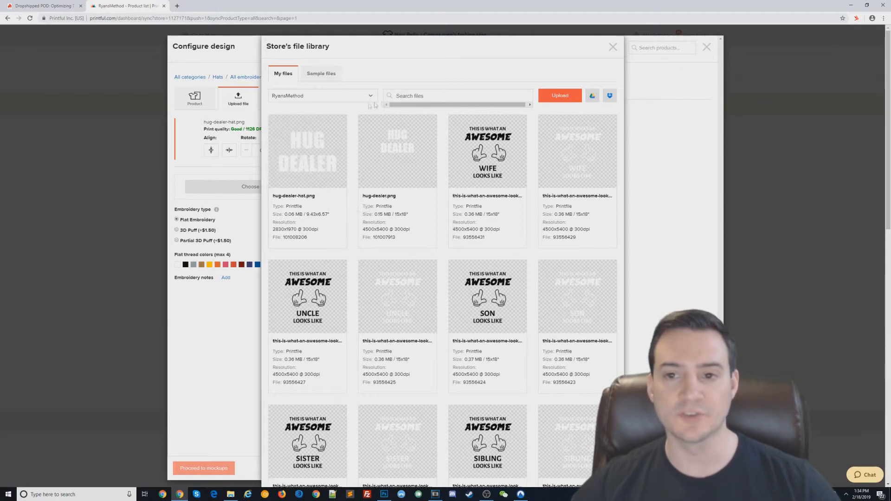
left_click(462, 95)
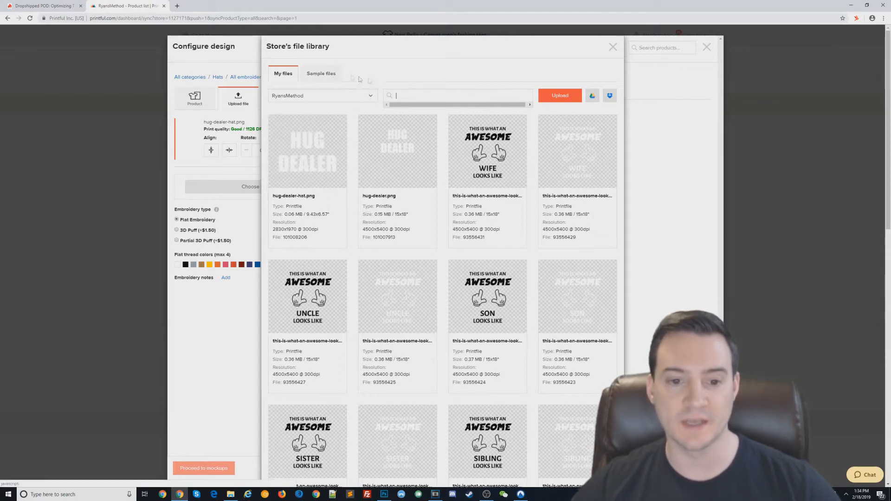
type("digitized")
key("Return")
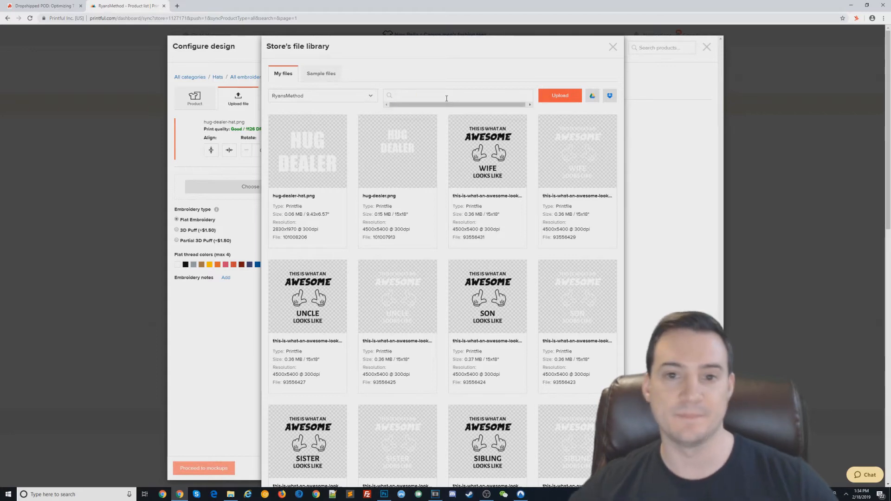